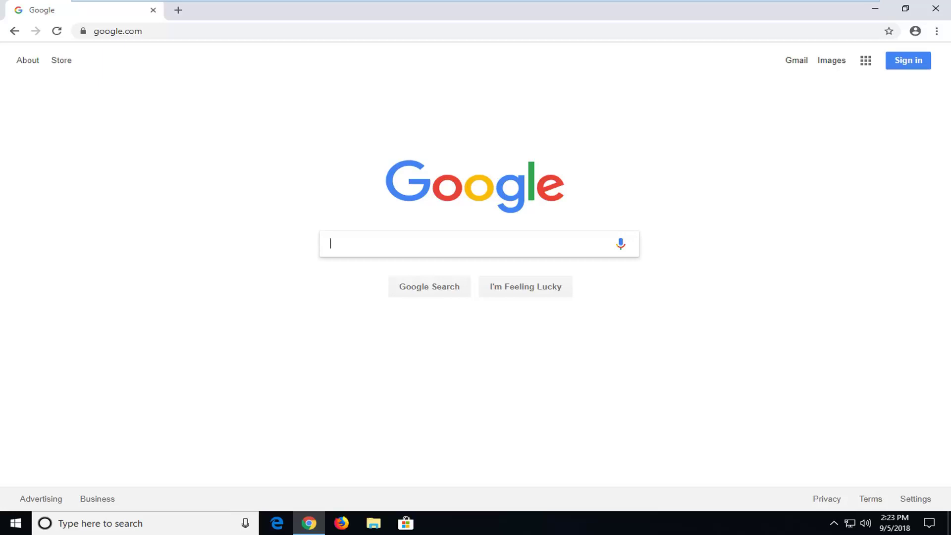
Paste and go to chrome://flags/#top-chrome-md from the address bar.
click(128, 31)
right_click(122, 31)
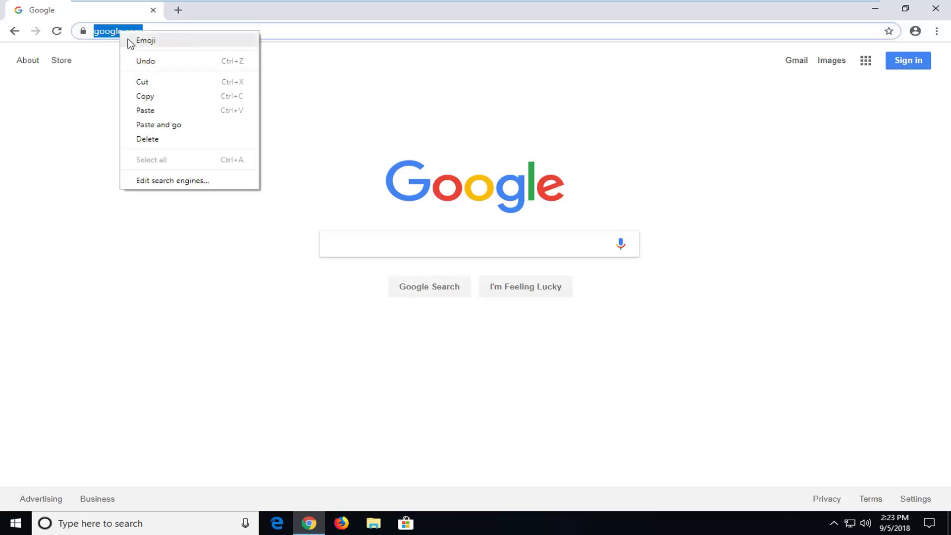
click(159, 125)
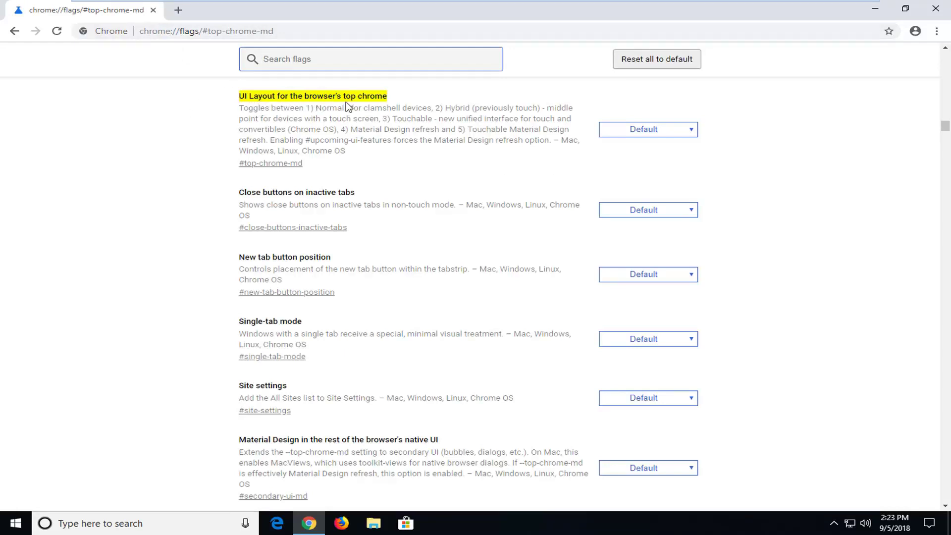
Set the top-chrome-md layout flag to Normal and relaunch Chrome.
click(670, 131)
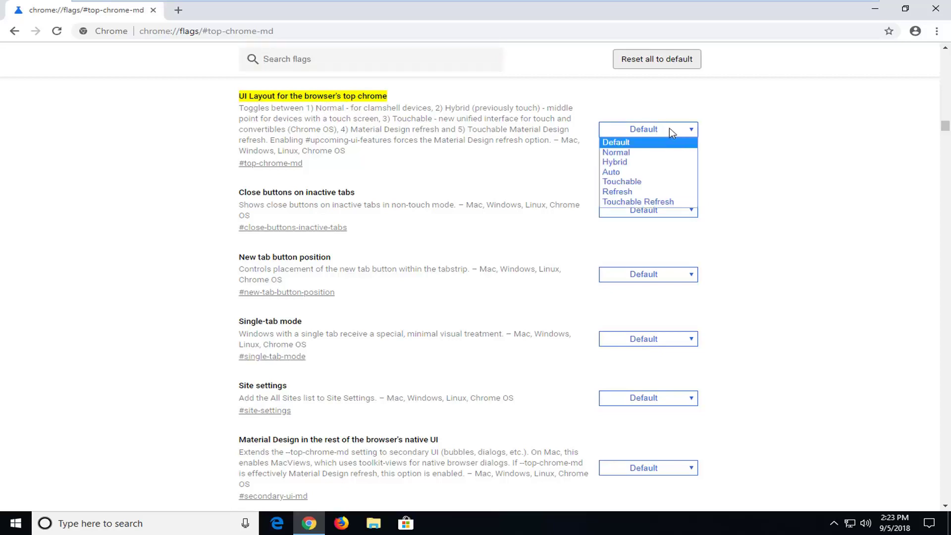
click(615, 153)
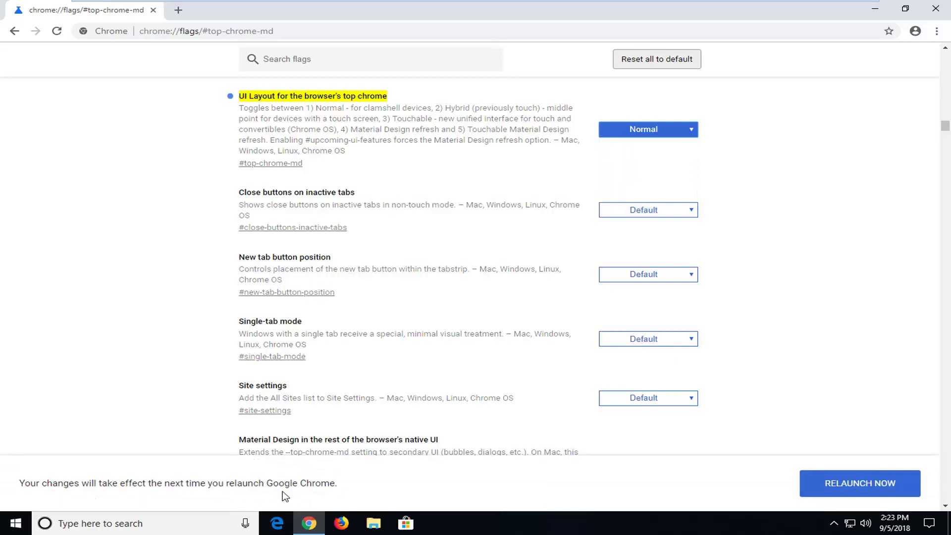
click(846, 485)
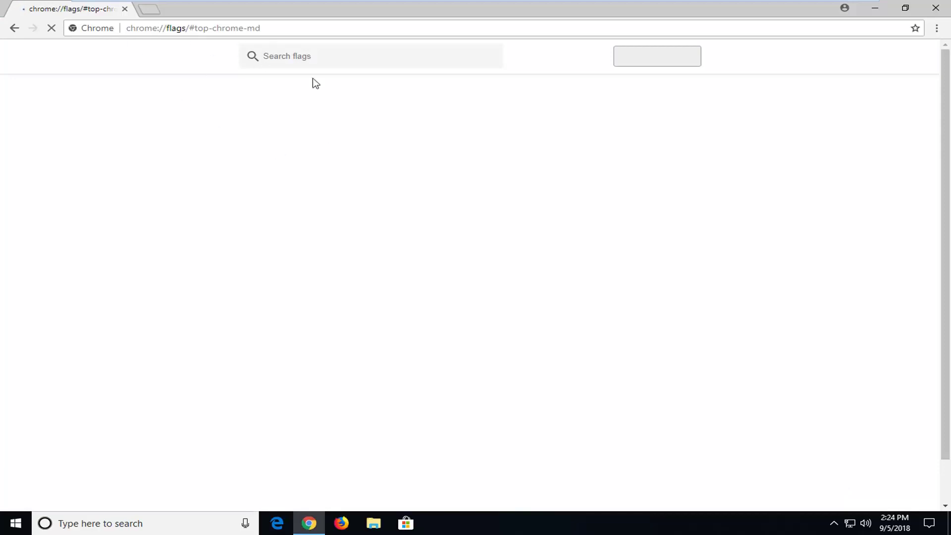
Replace the flags address with google.com and load it.
click(199, 29)
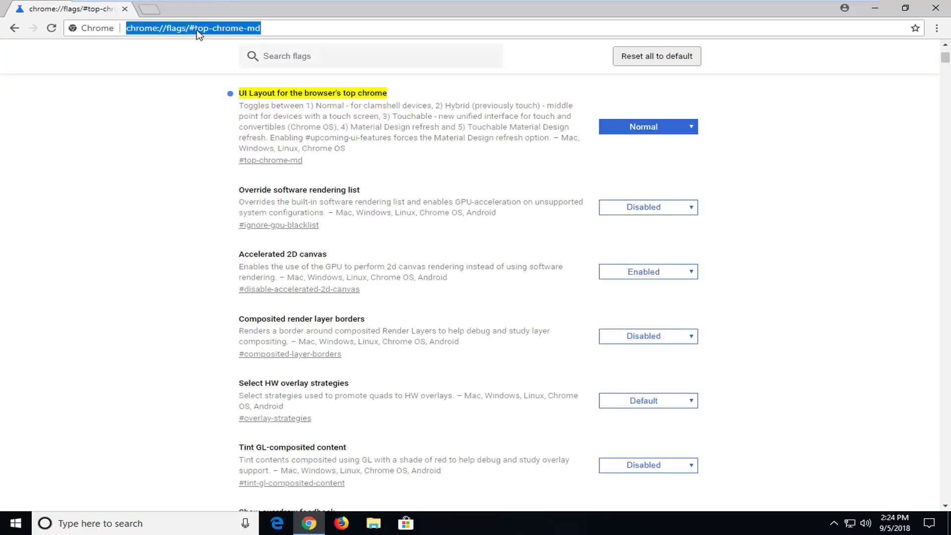
text(google.com)
key(Return)
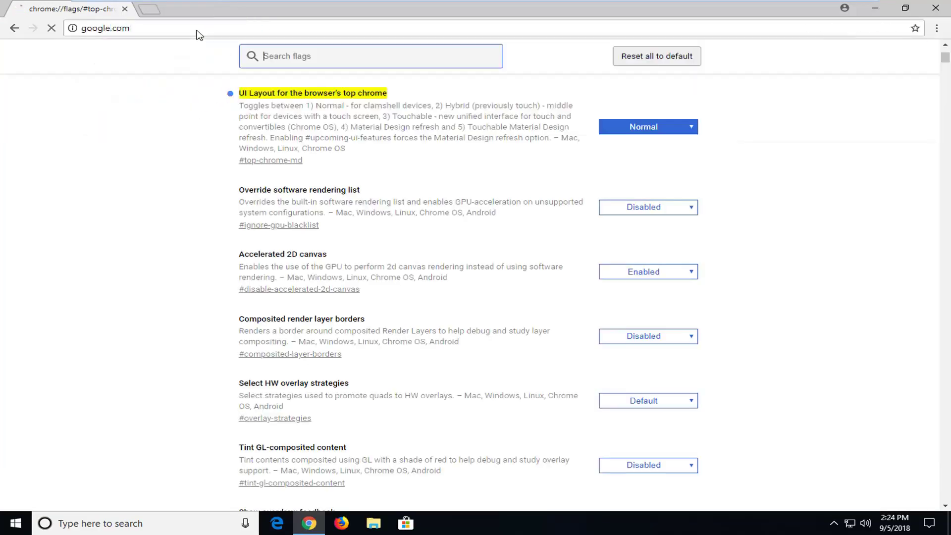